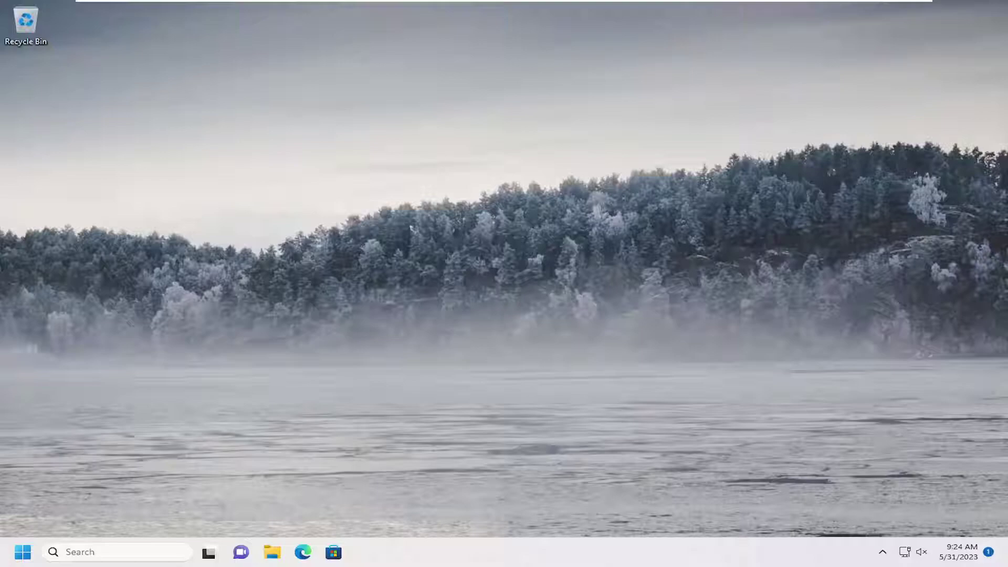
# Step: Search Windows for 'task sc' so Task Scheduler shows as the best match
pyautogui.click(120, 554)
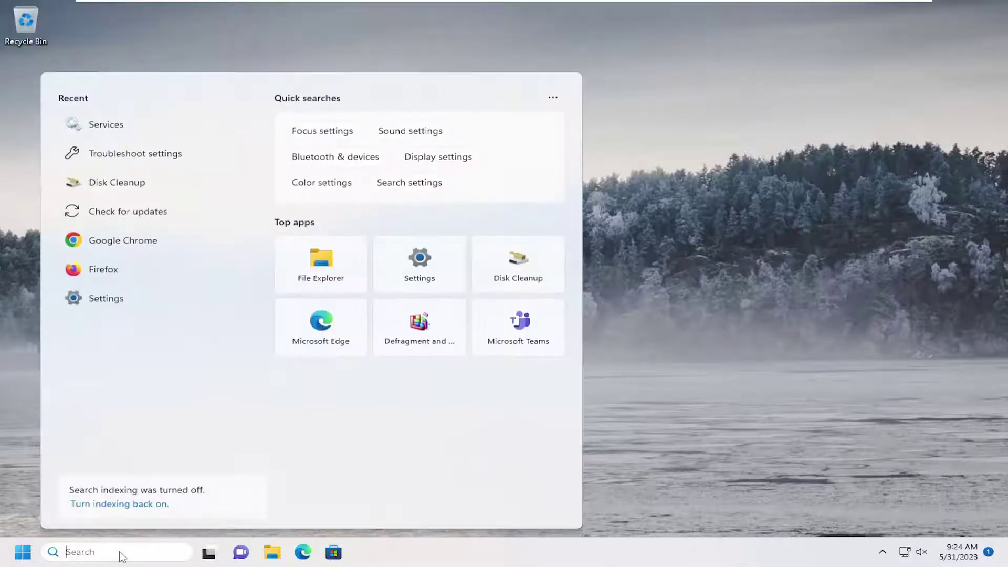
pyautogui.write('task sc')
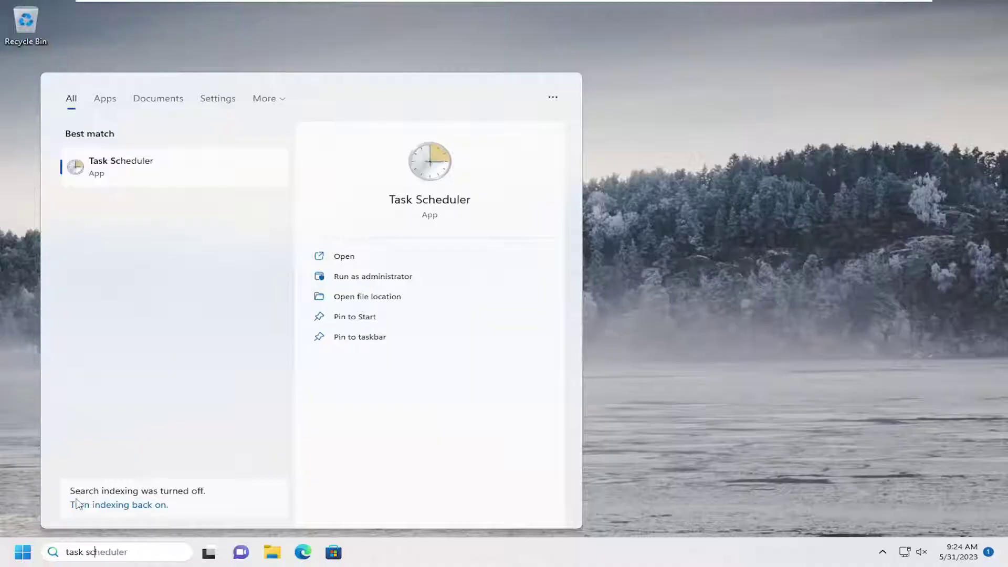
# Step: Launch Task Scheduler and enlarge its window to show the full summary with 116 active tasks
pyautogui.click(119, 166)
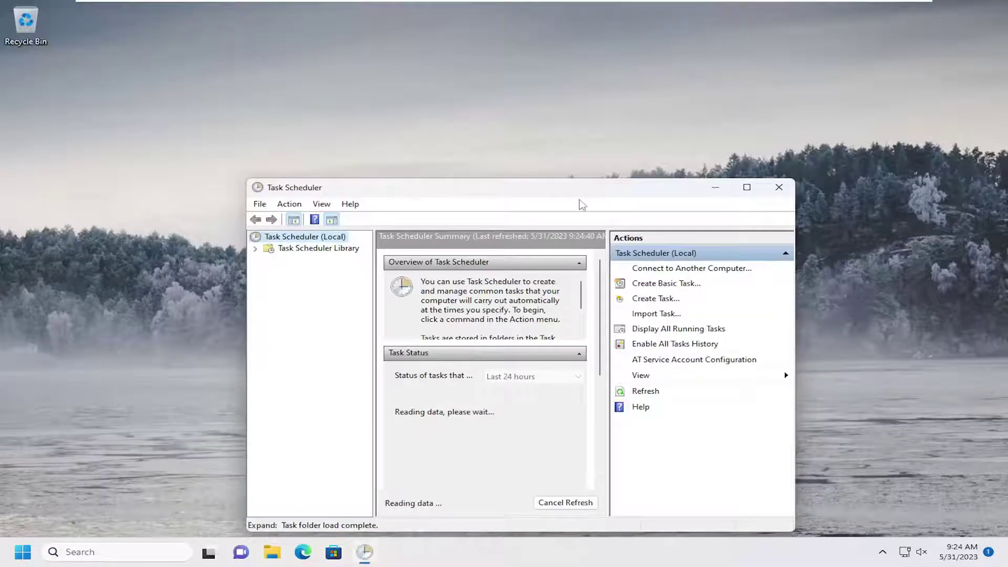
pyautogui.moveTo(574, 197); pyautogui.dragTo(577, 81)
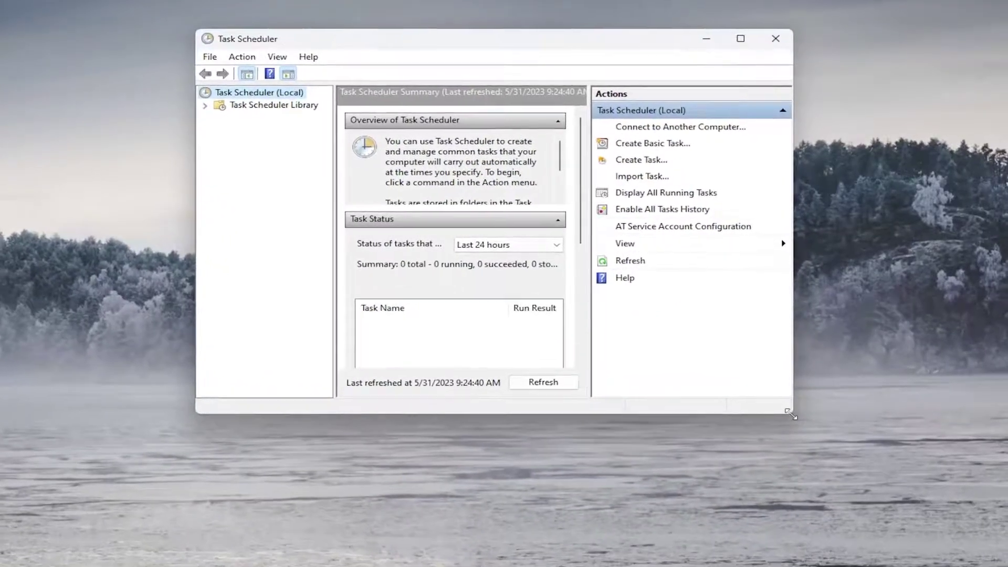
pyautogui.moveTo(860, 446); pyautogui.dragTo(971, 525)
pyautogui.moveTo(596, 45); pyautogui.dragTo(515, 37)
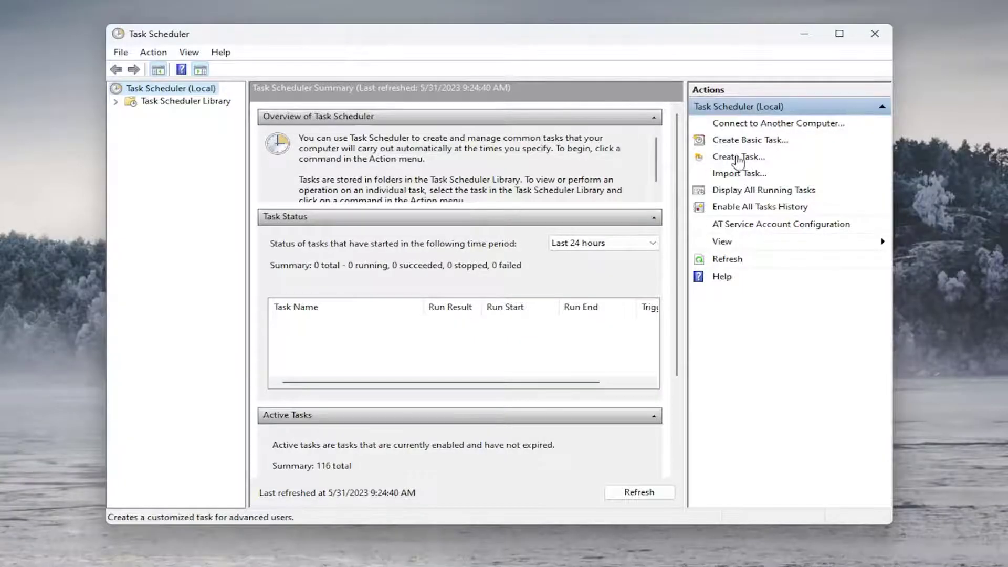
# Step: Create a new task configured for Windows 10 and go to its Triggers
pyautogui.click(728, 157)
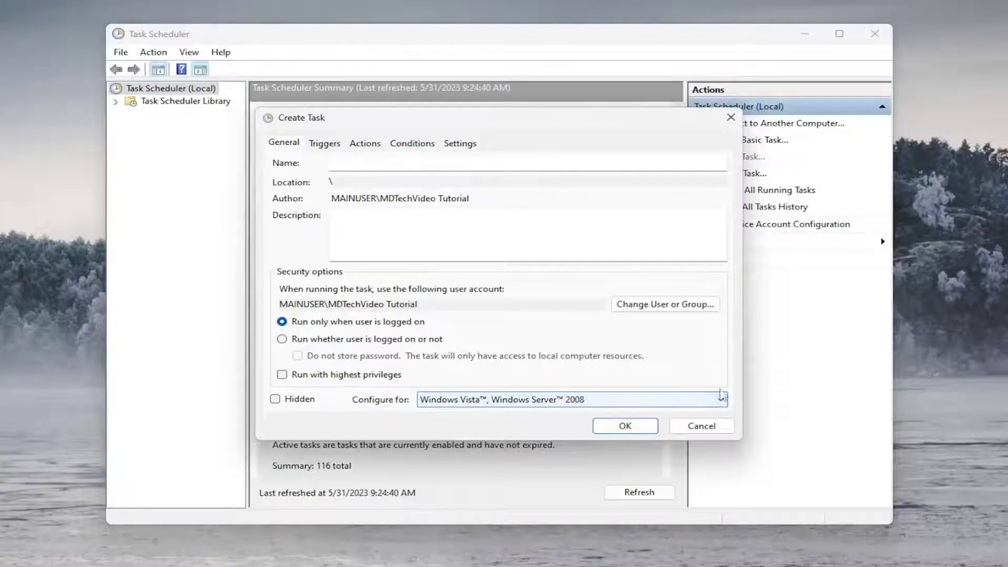
pyautogui.click(720, 400)
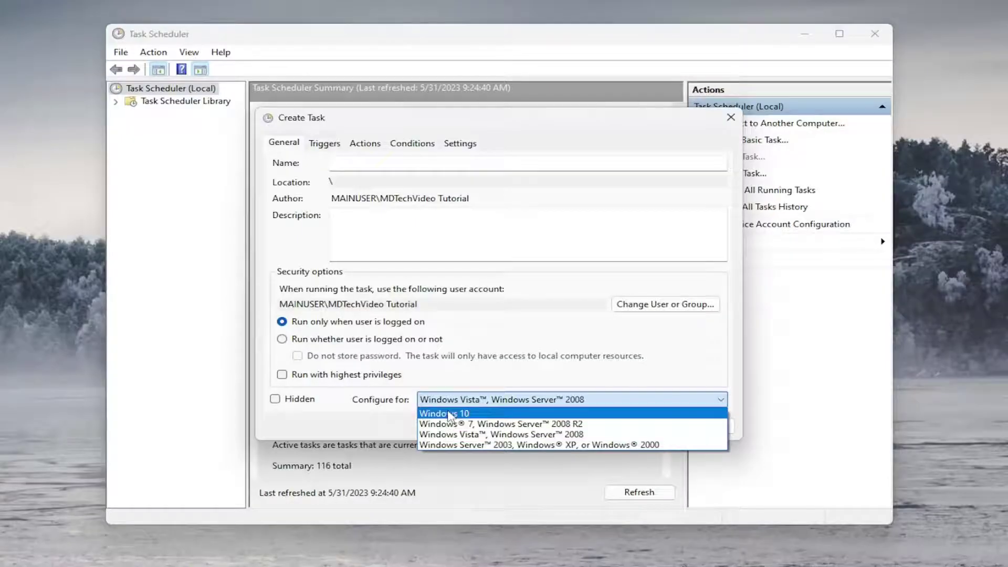
pyautogui.click(450, 415)
pyautogui.click(324, 143)
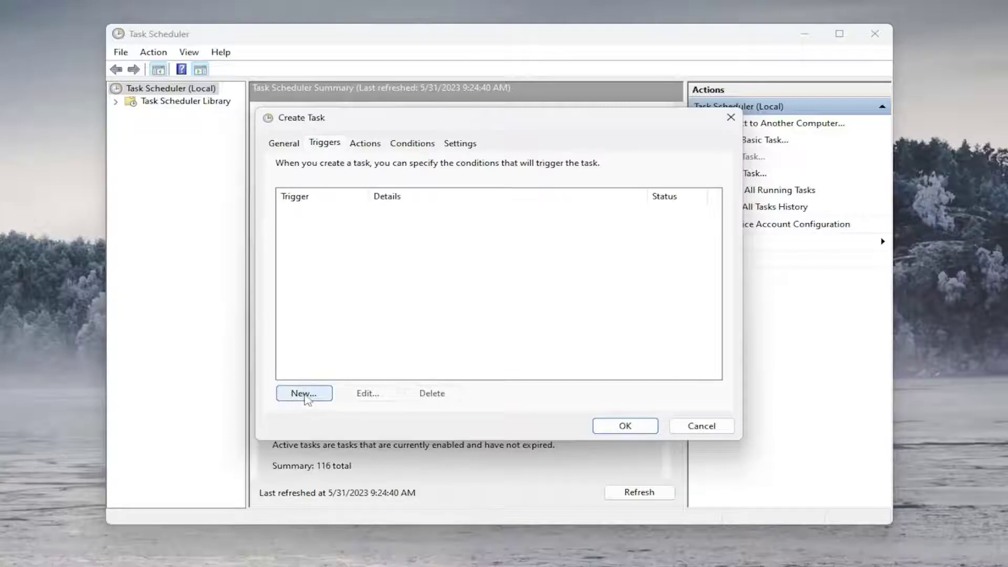
# Step: Add an At startup trigger to the task, then begin a new action
pyautogui.click(304, 394)
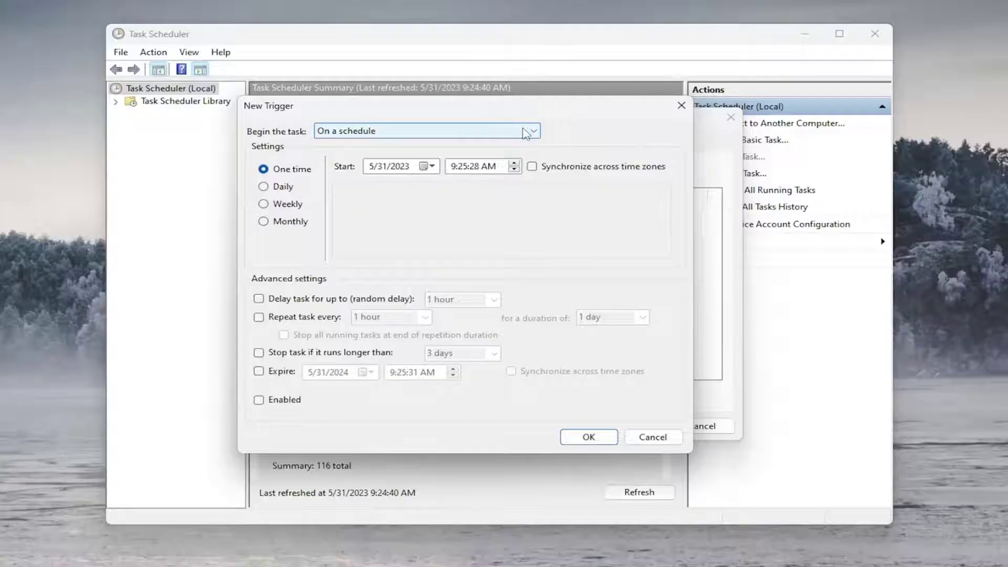
pyautogui.click(526, 131)
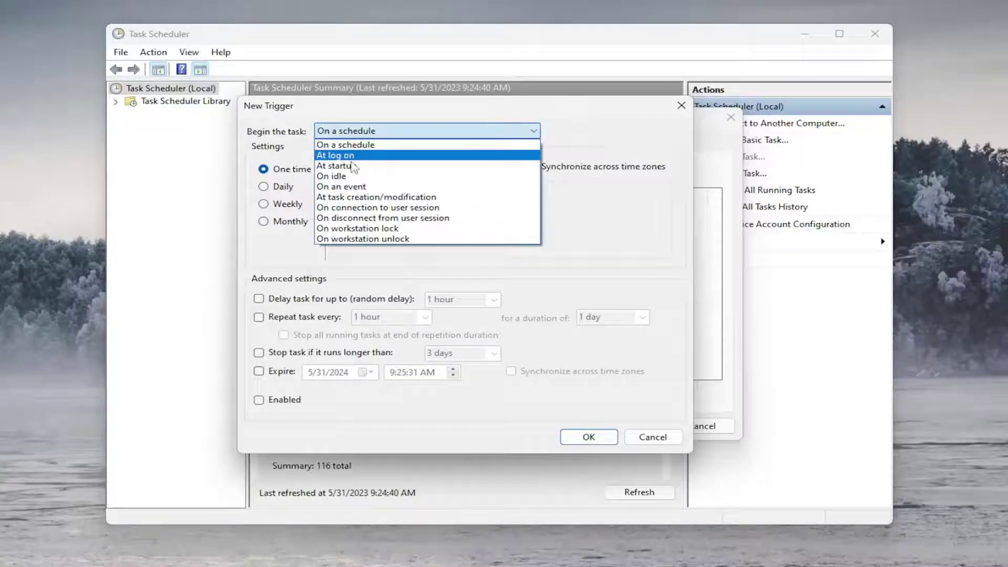
pyautogui.click(340, 163)
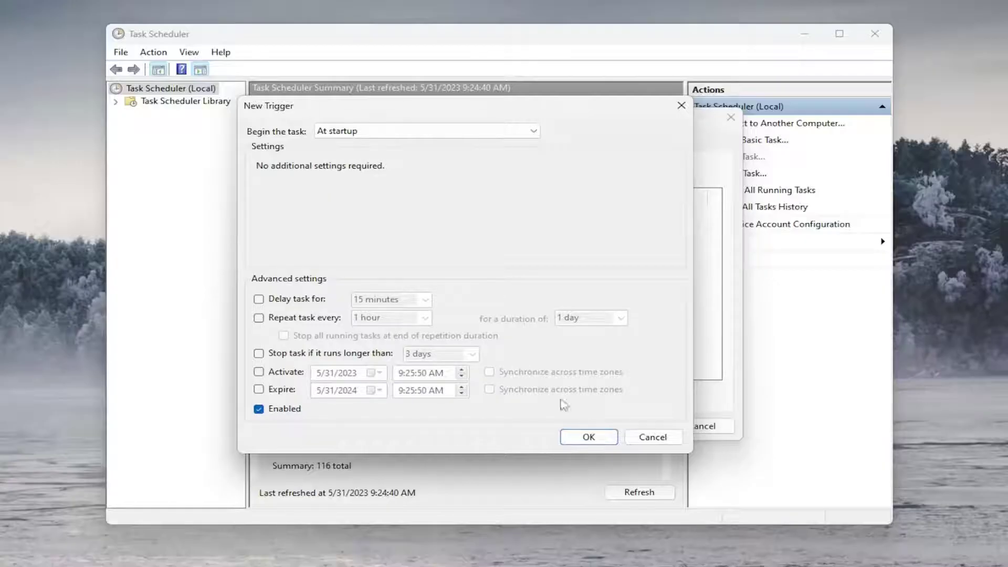
pyautogui.click(589, 438)
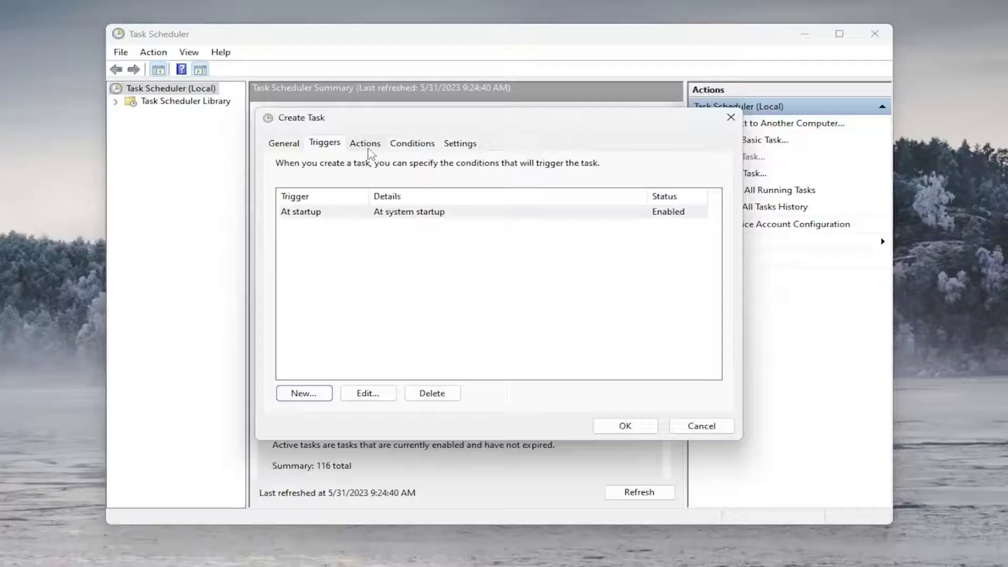
pyautogui.click(366, 144)
pyautogui.click(305, 394)
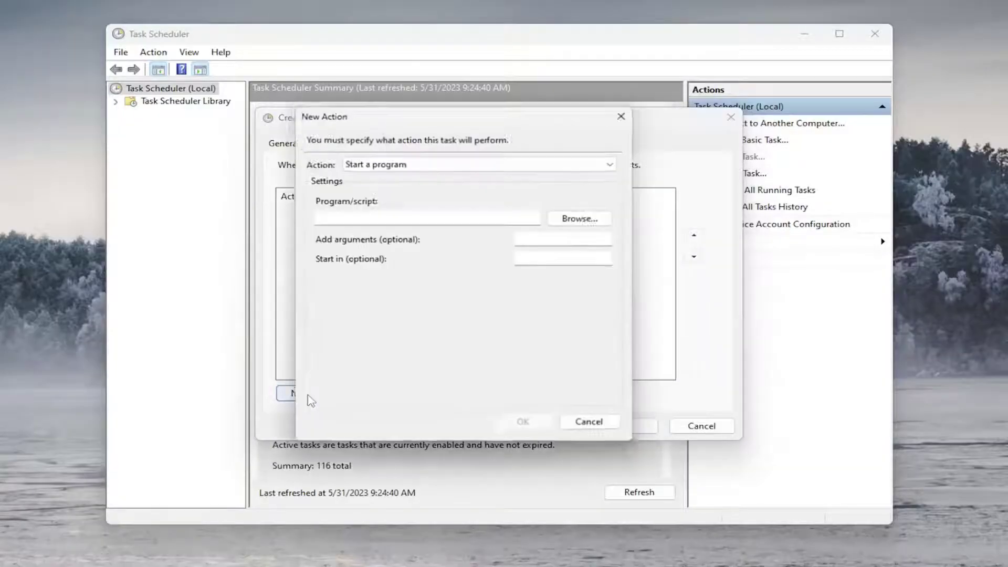
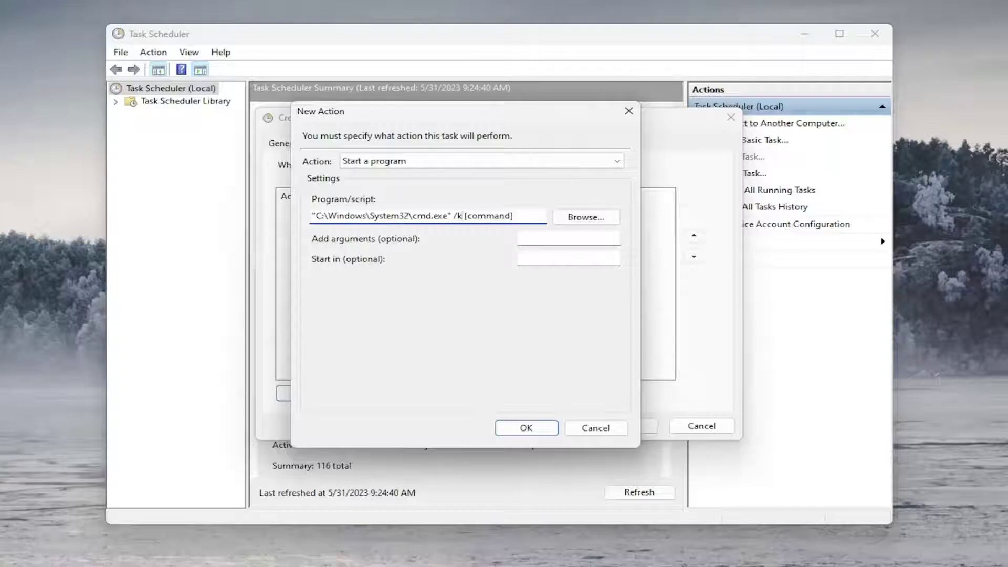
# Step: Replace the [command] placeholder so the action runs cmd.exe /k sfc /scannow, and confirm it
pyautogui.hotkey('ctrl', 'shift', 'Left')
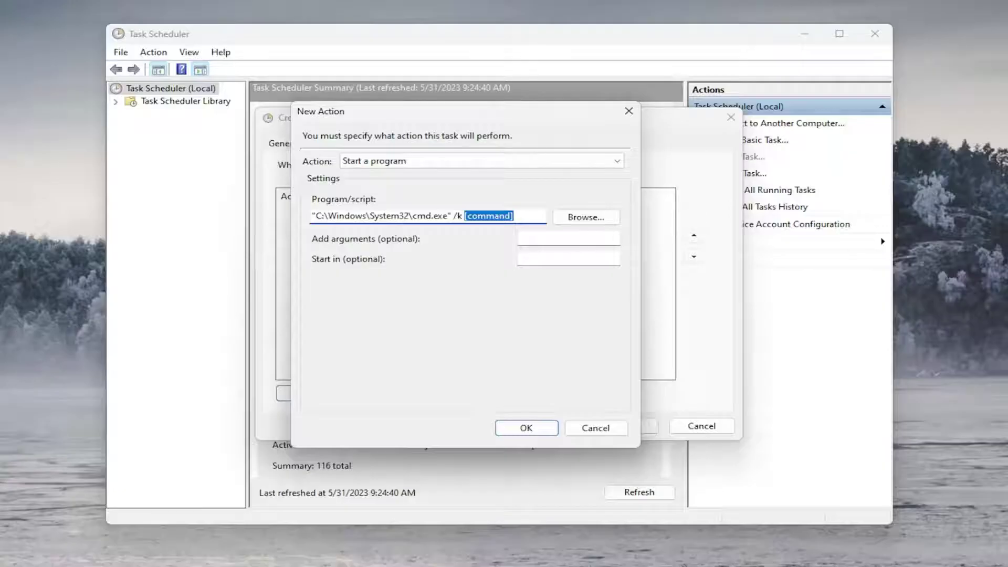
pyautogui.press('BackSpace')
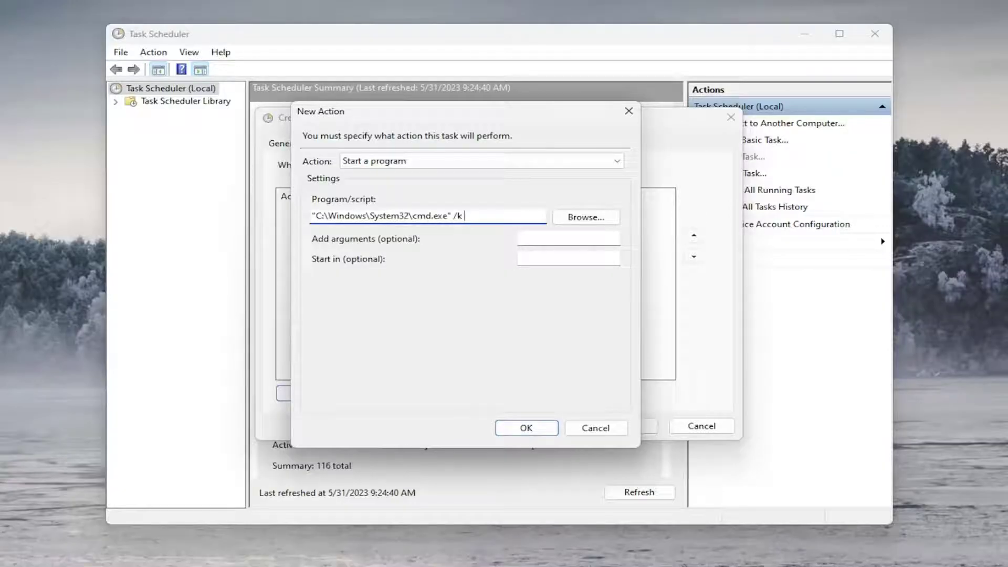
pyautogui.write('sfc /scannow')
pyautogui.click(519, 429)
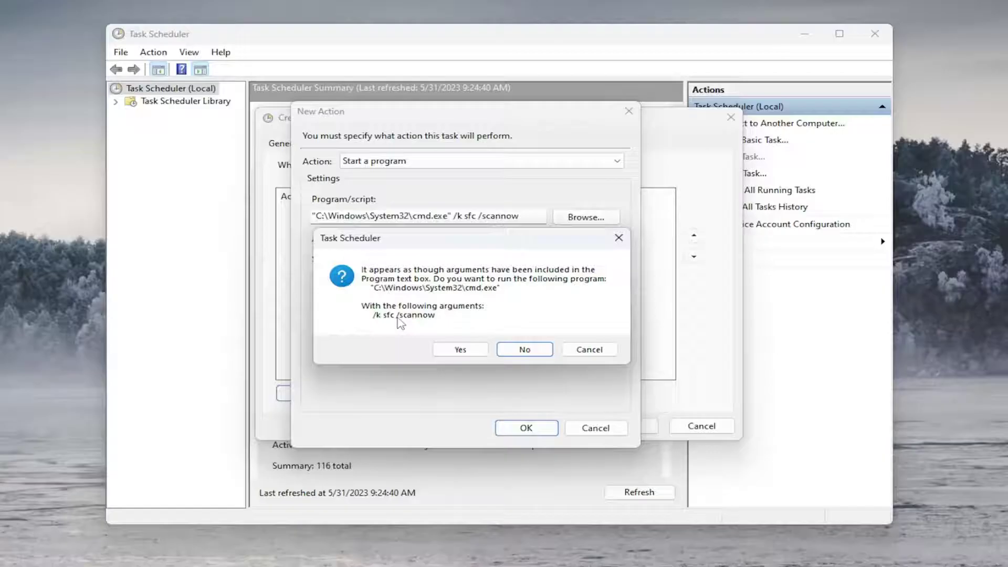
# Step: Accept /k sfc /scannow as arguments, then name the task 'Command Example' and save it
pyautogui.click(458, 351)
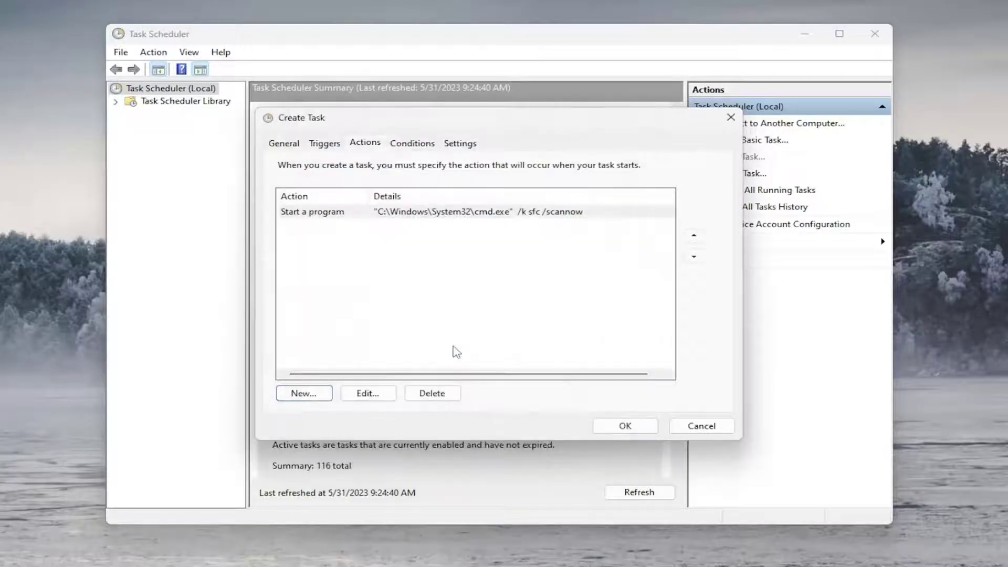
pyautogui.click(627, 425)
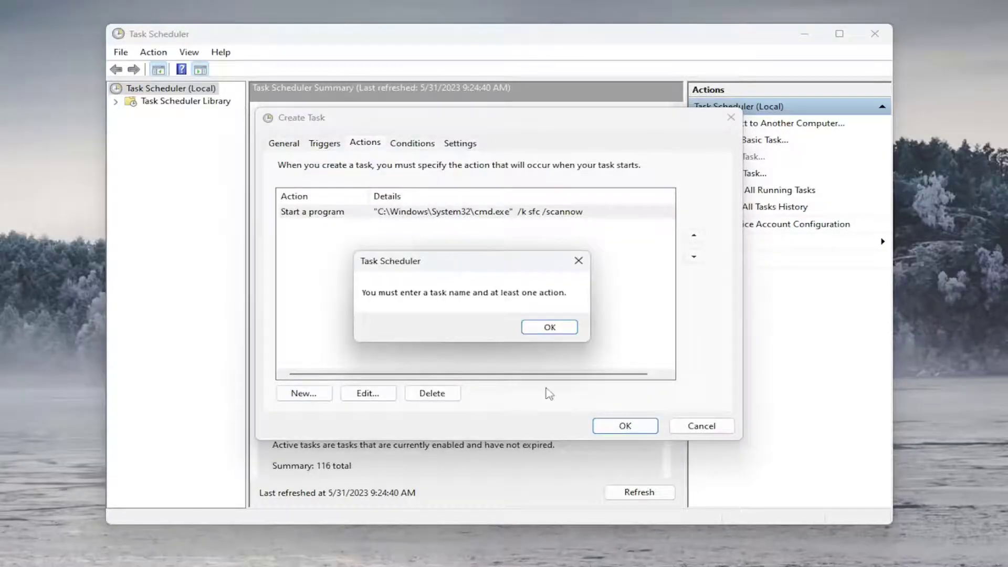
pyautogui.click(547, 329)
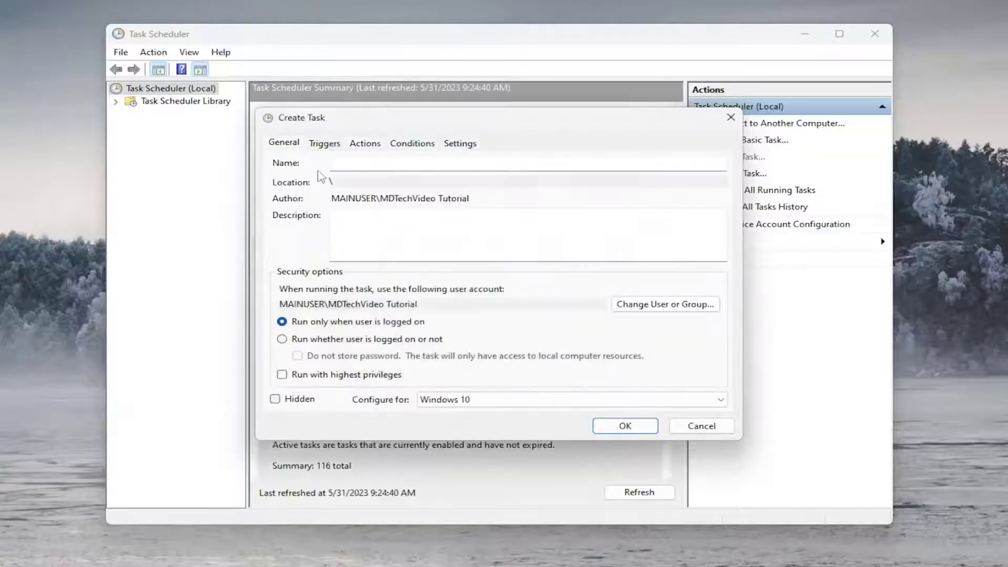
pyautogui.click(336, 163)
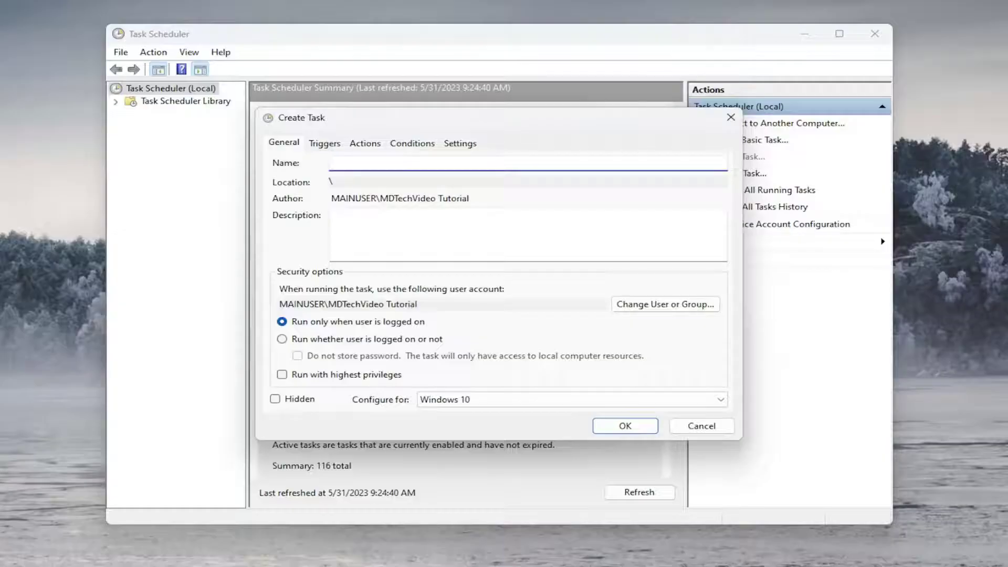
pyautogui.write('Command Example')
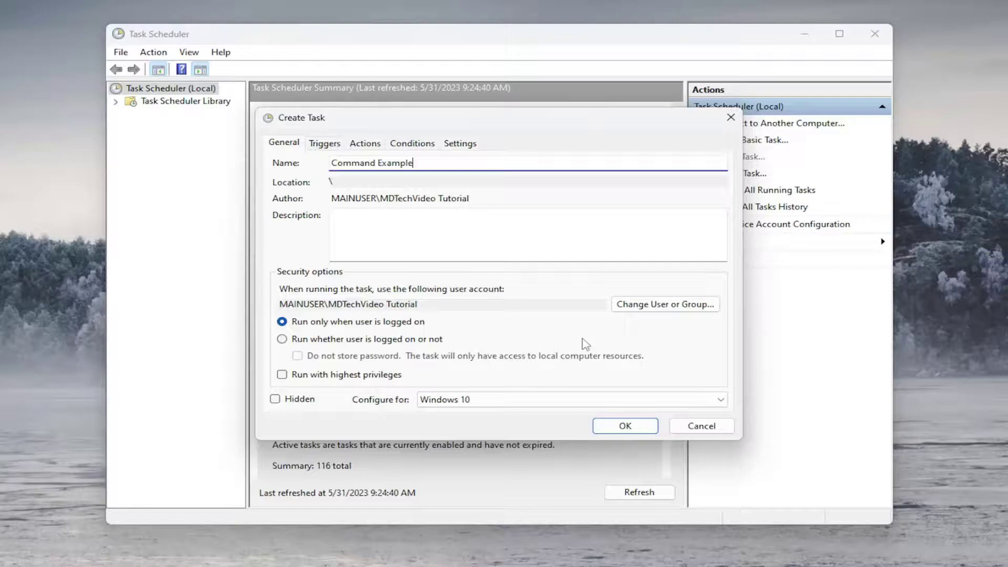
pyautogui.click(613, 424)
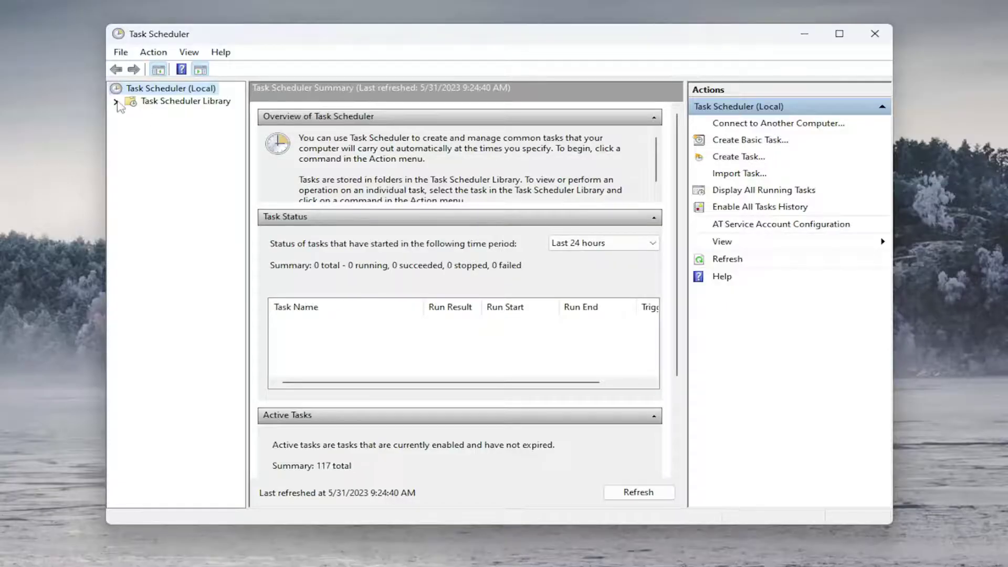
# Step: Open the Task Scheduler Library, widen the Name column, and select the Command Example task
pyautogui.scroll(-2, 378, 260)
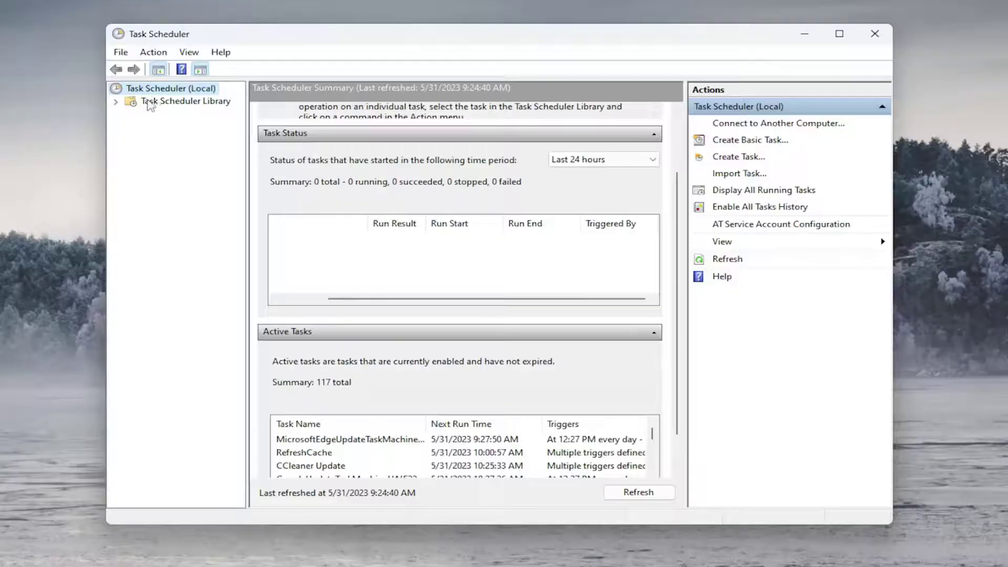
pyautogui.doubleClick(151, 103)
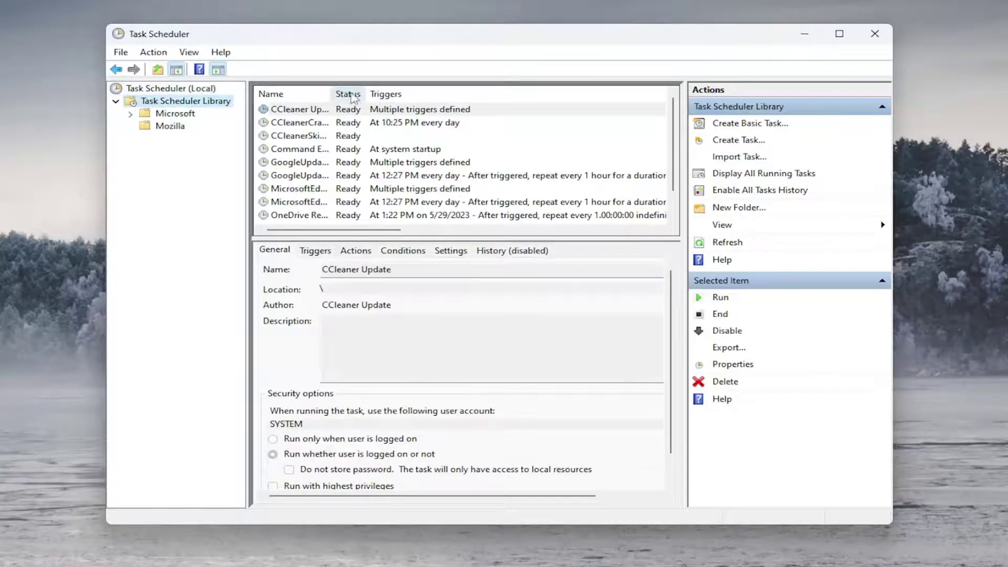
pyautogui.moveTo(333, 93); pyautogui.dragTo(438, 94)
pyautogui.click(307, 151)
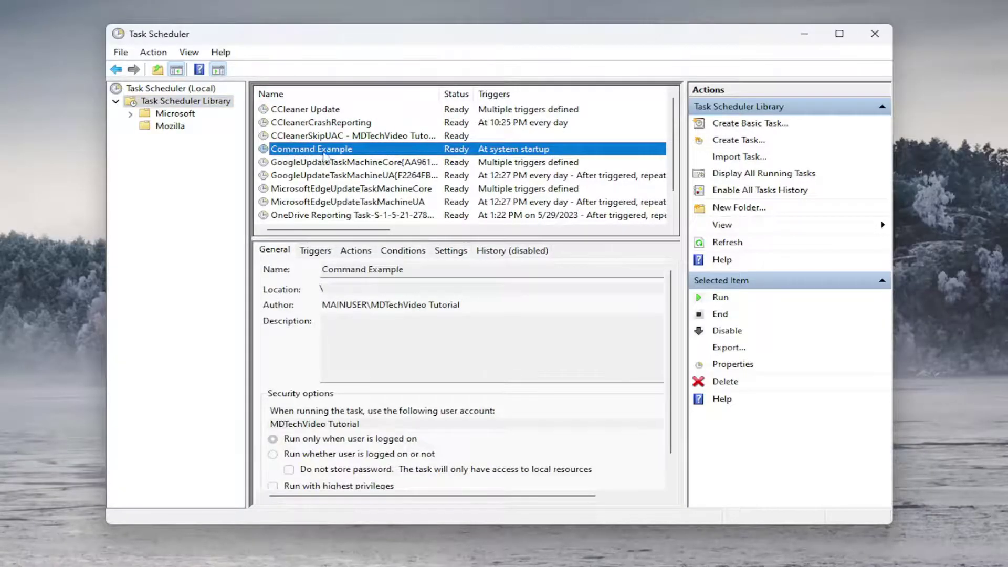
pyautogui.doubleClick(320, 152)
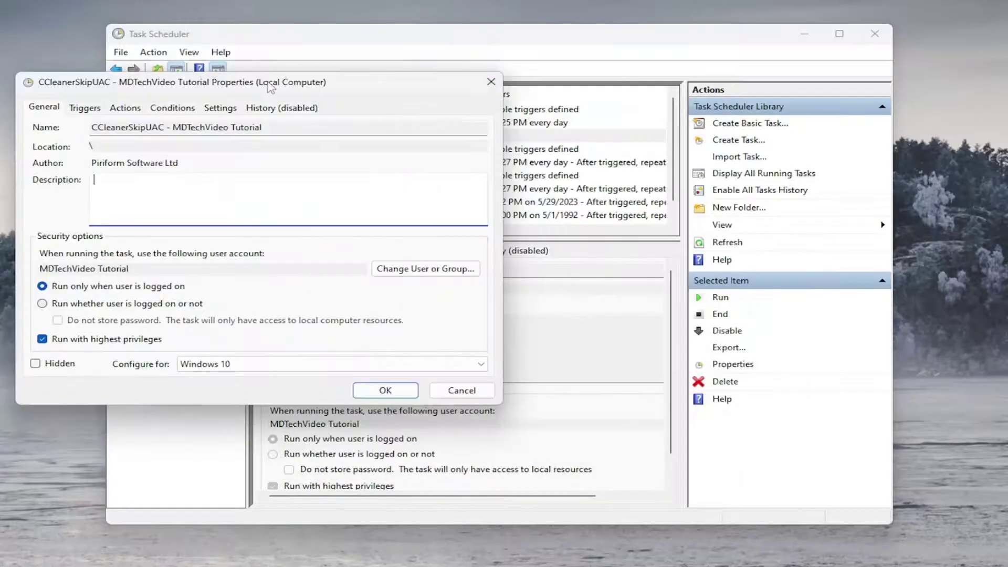
pyautogui.moveTo(268, 82); pyautogui.dragTo(436, 89)
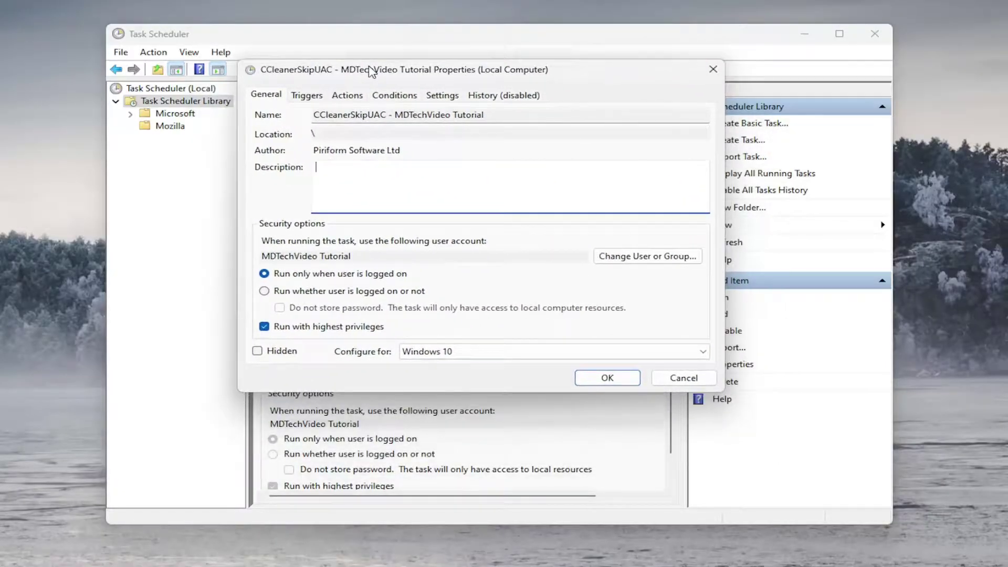
pyautogui.moveTo(371, 71); pyautogui.dragTo(379, 97)
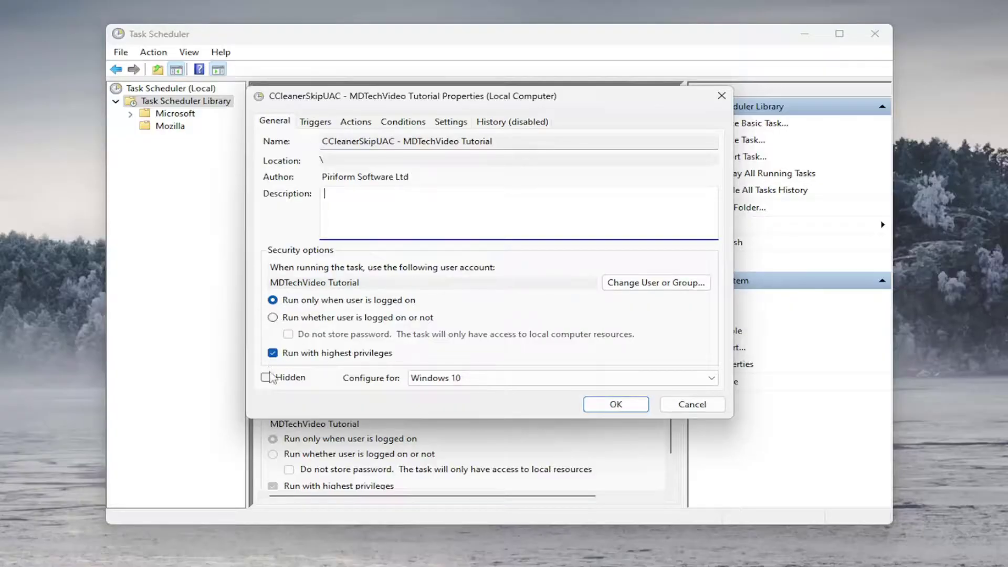
pyautogui.click(272, 352)
pyautogui.click(273, 352)
pyautogui.click(720, 98)
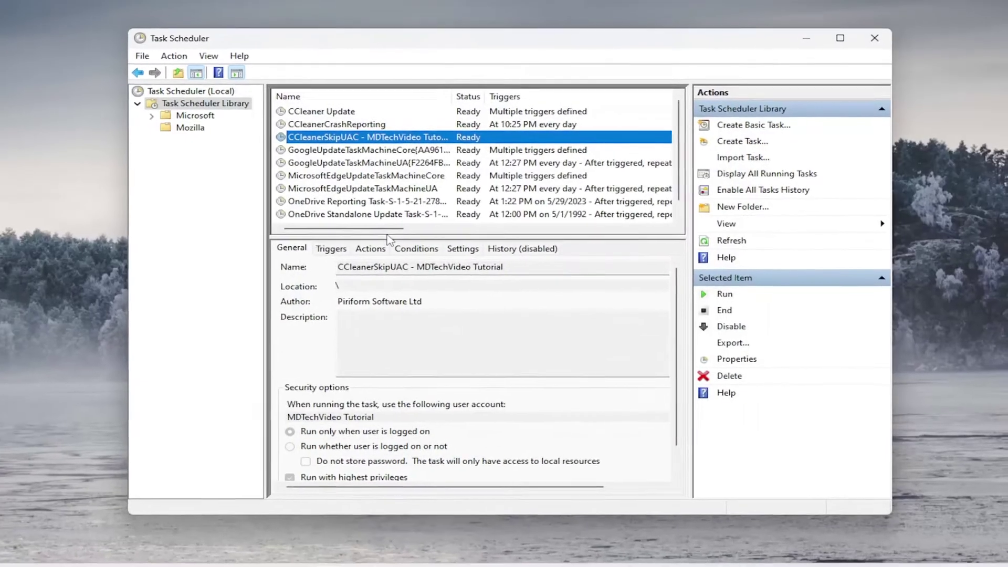